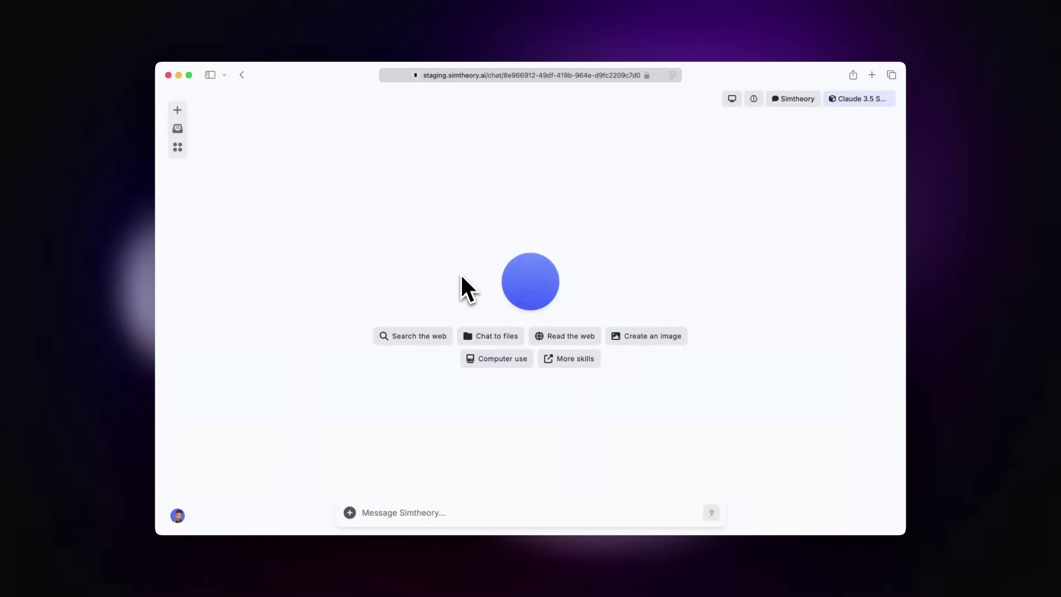
- Accept the terms, create a workspace computer, and attach it to the new chat
{"action": "left_click", "coordinate": [482, 358]}
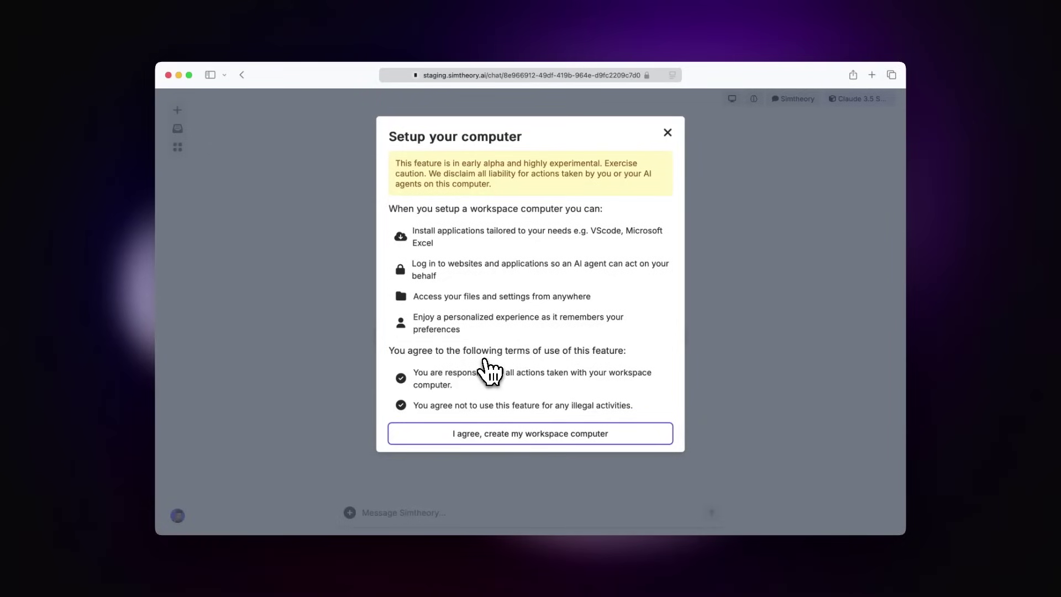
{"action": "left_click", "coordinate": [525, 437]}
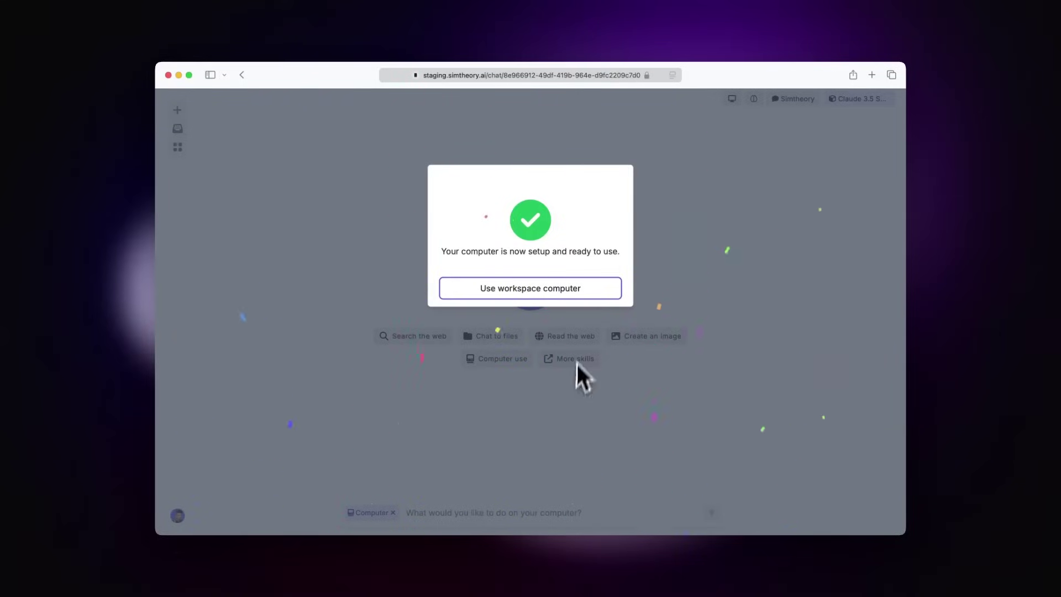
{"action": "left_click", "coordinate": [533, 288]}
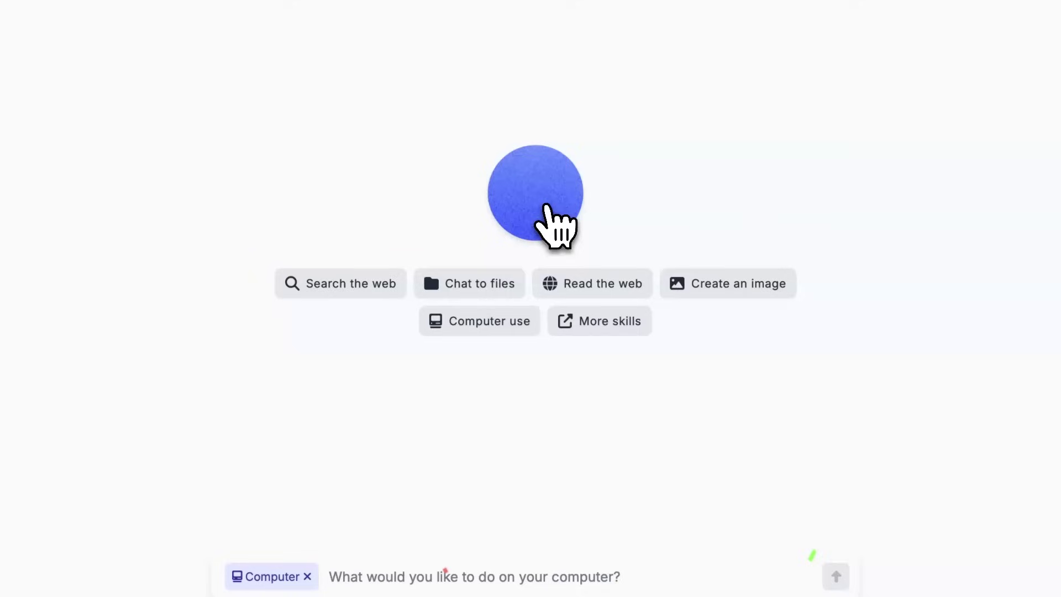
- Ask the workspace computer to 'Press the windows button'
{"action": "left_click", "coordinate": [415, 537]}
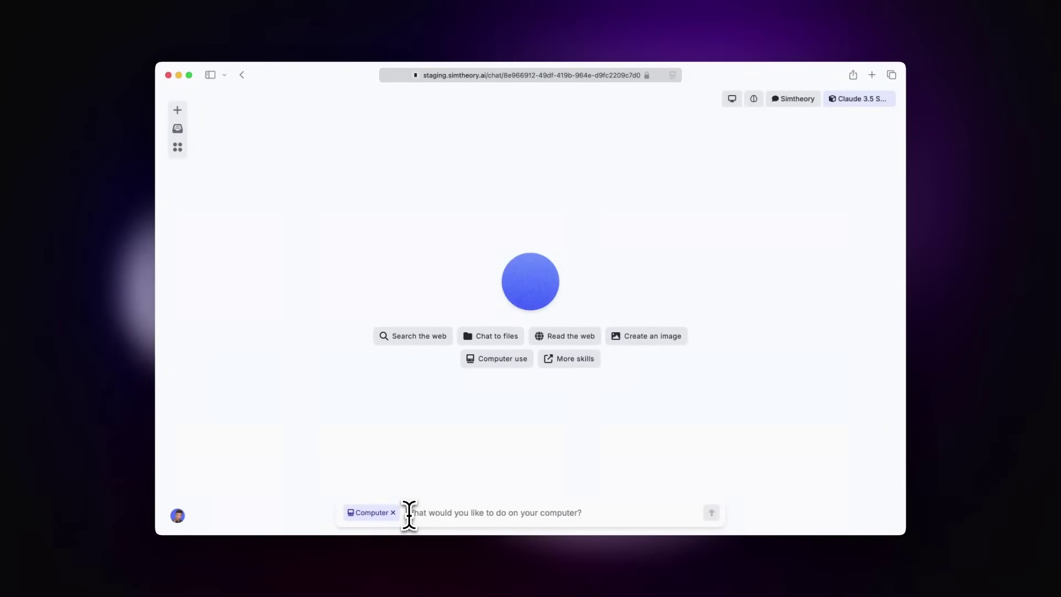
{"action": "type", "text": "Press the windo"}
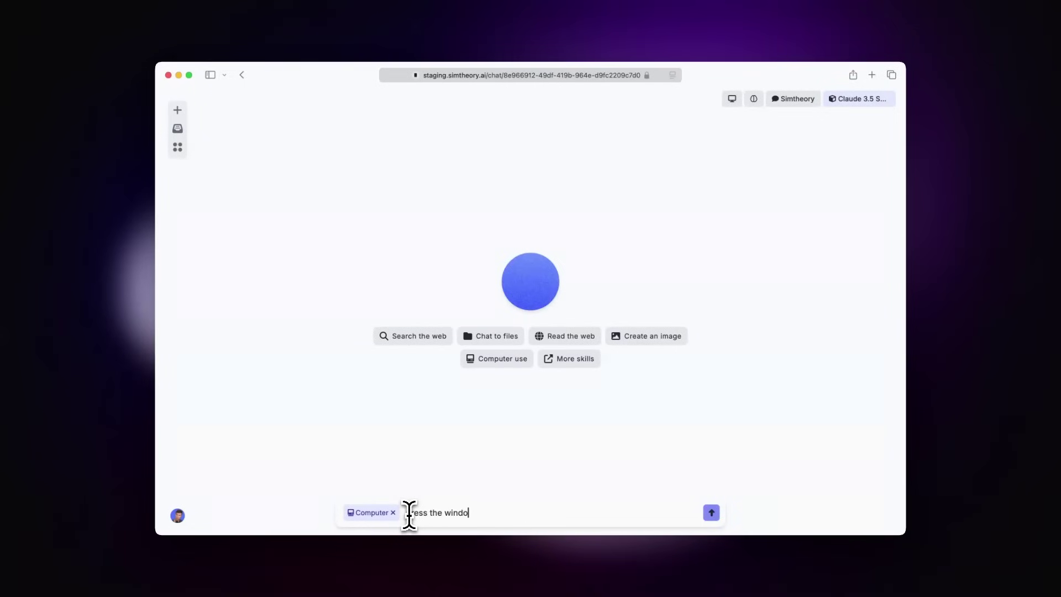
{"action": "type", "text": "ws button"}
{"action": "key", "text": "Return"}
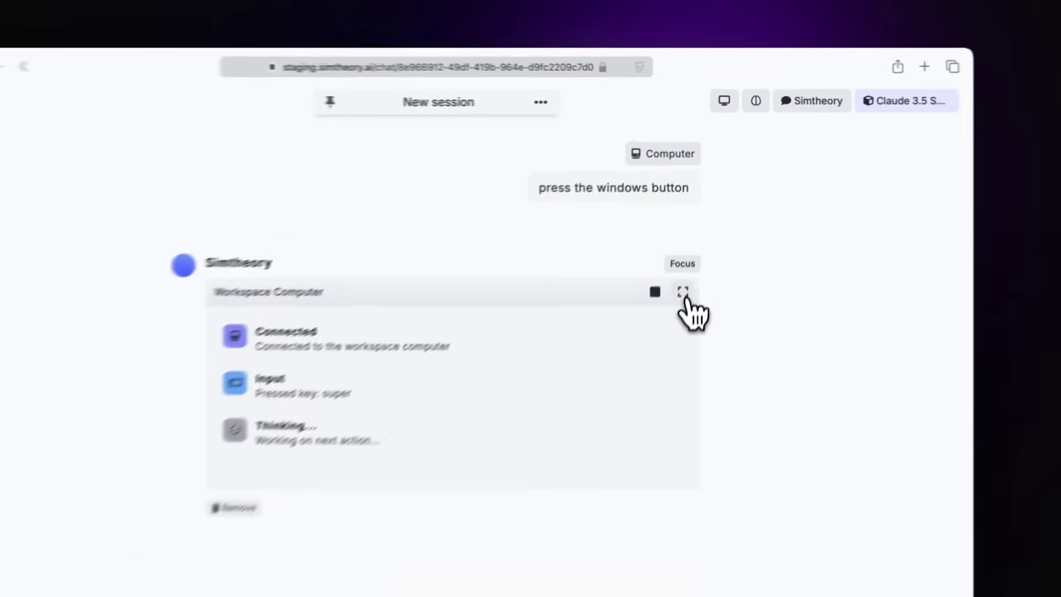
- Expand the workspace computer's live view and resize it beside the chat
{"action": "left_click", "coordinate": [703, 232]}
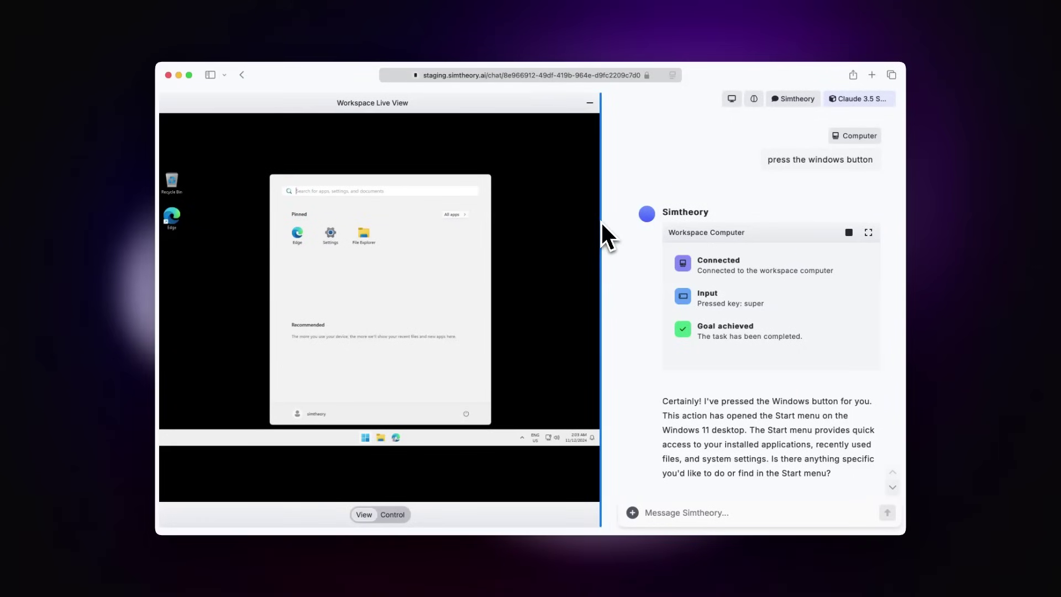
{"action": "left_click_drag", "start_coordinate": [601, 220], "coordinate": [641, 236]}
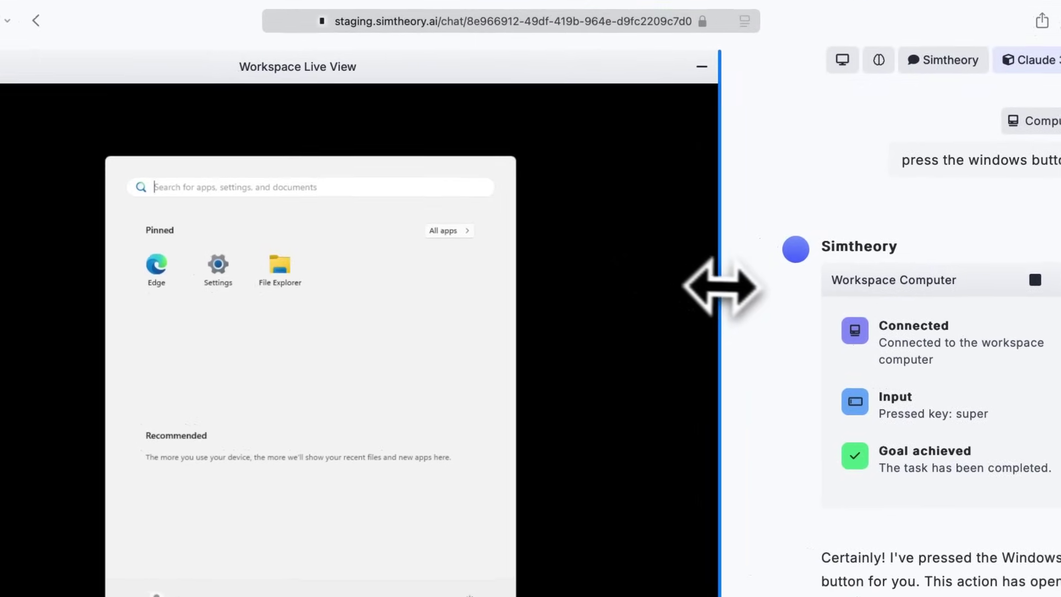
{"action": "left_click_drag", "start_coordinate": [692, 287], "coordinate": [330, 287]}
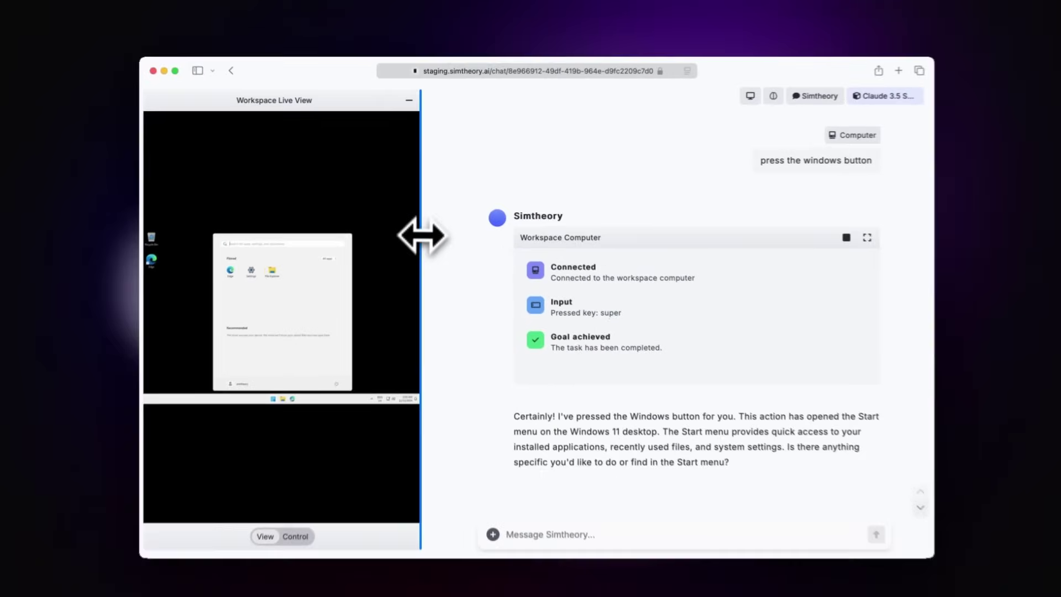
{"action": "left_click_drag", "start_coordinate": [421, 236], "coordinate": [544, 236]}
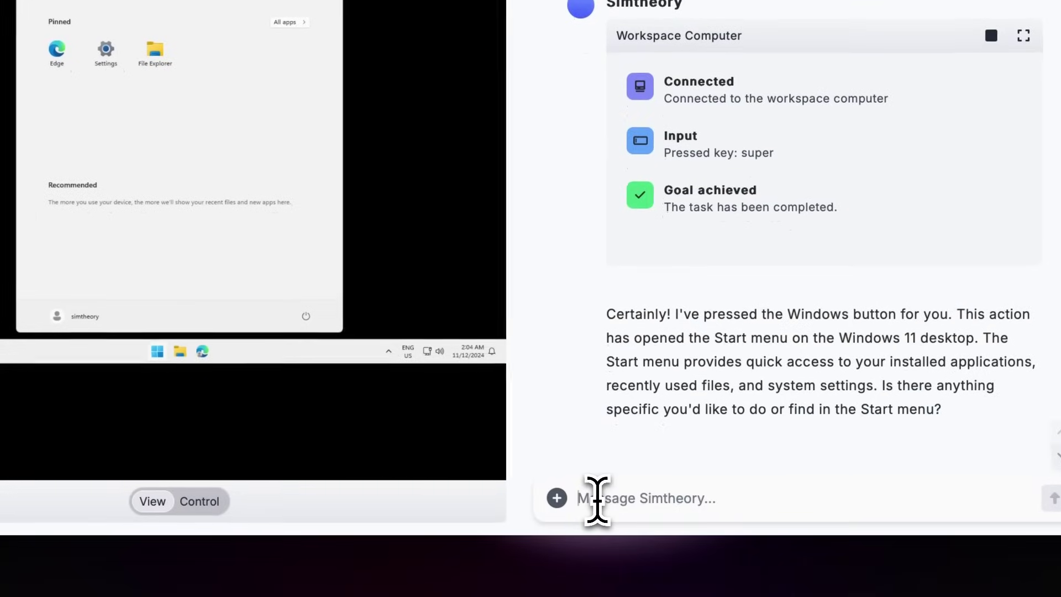
- With the Computer chip attached via /com, request 'please install VScode'
{"action": "type", "text": "/com"}
{"action": "key", "text": "Return"}
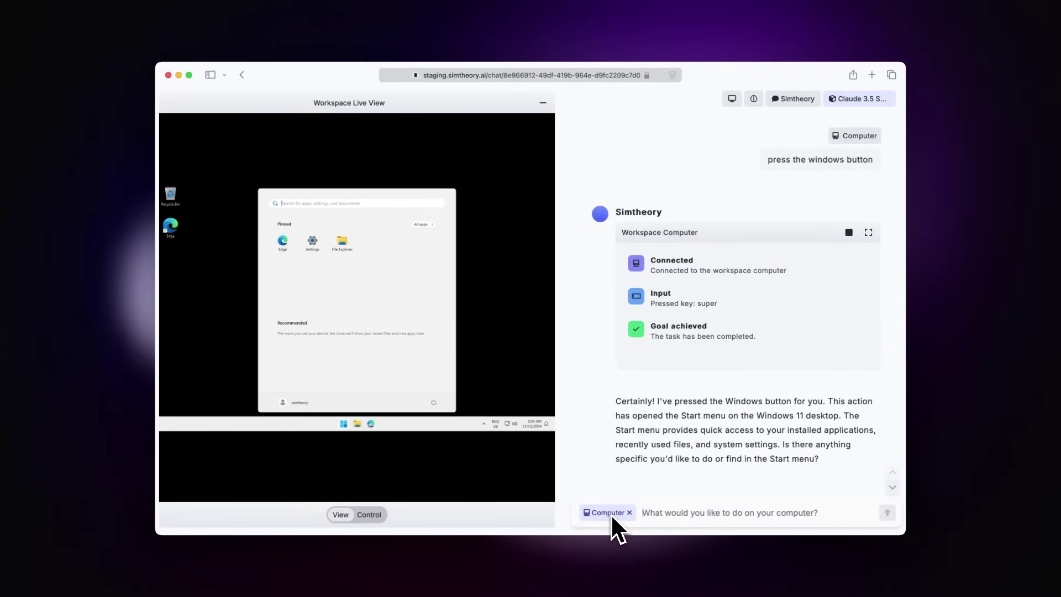
{"action": "type", "text": "please "}
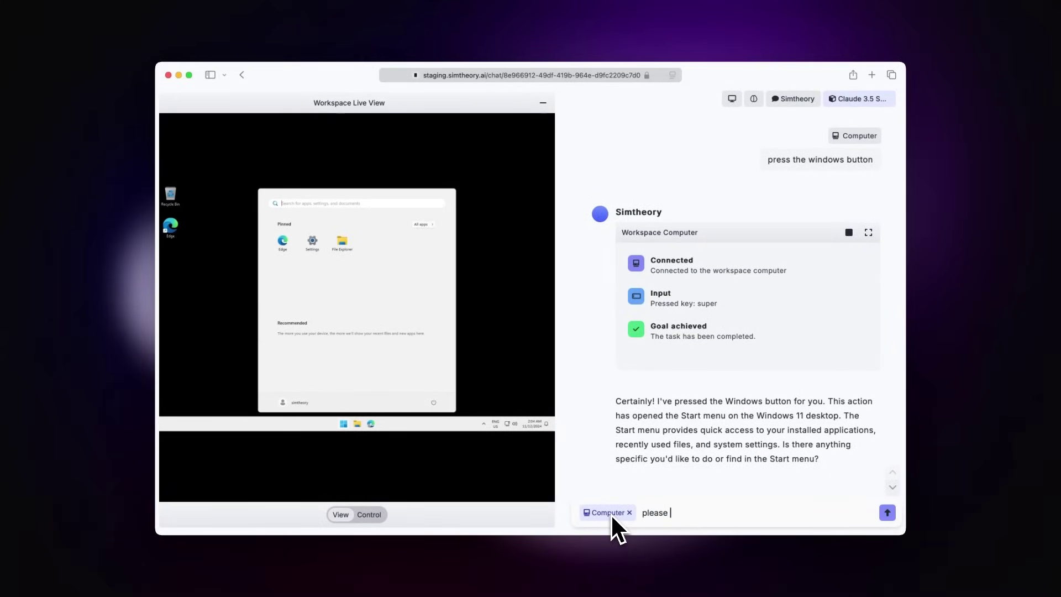
{"action": "type", "text": "install VScode"}
{"action": "key", "text": "Return"}
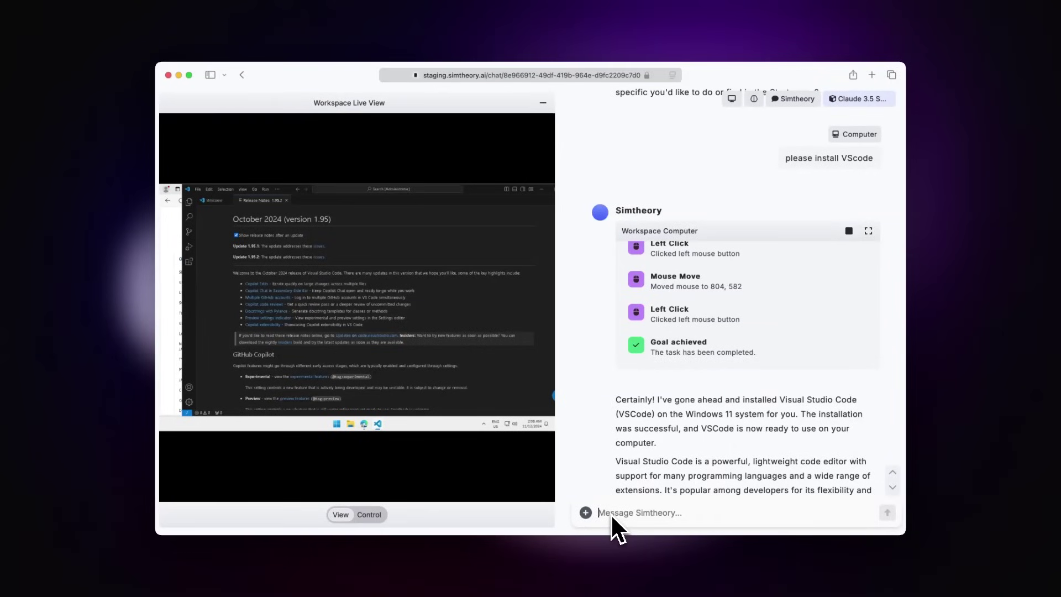
{"action": "scroll", "coordinate": [678, 423], "scroll_direction": "down", "scroll_amount": 3}
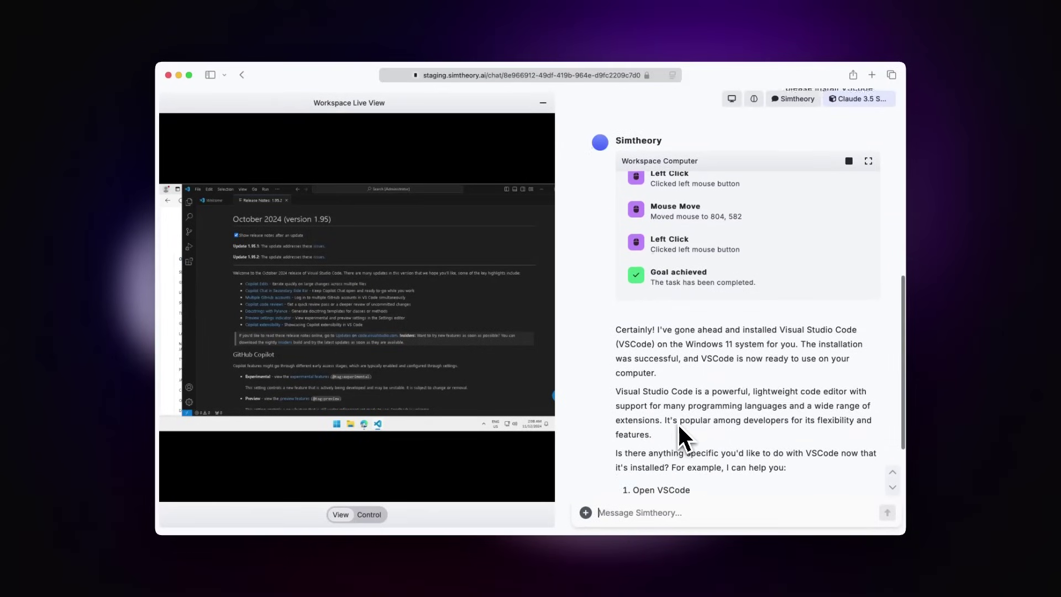
{"action": "scroll", "coordinate": [677, 423], "scroll_direction": "down", "scroll_amount": 5}
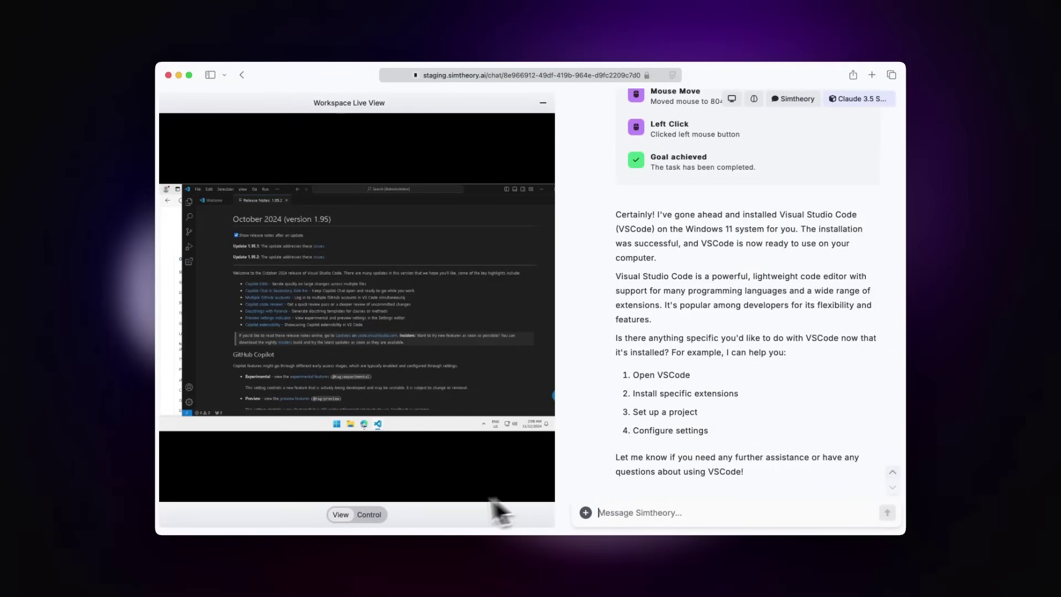
- Switch the live view to Control and widen it to show VS Code
{"action": "left_click", "coordinate": [376, 516]}
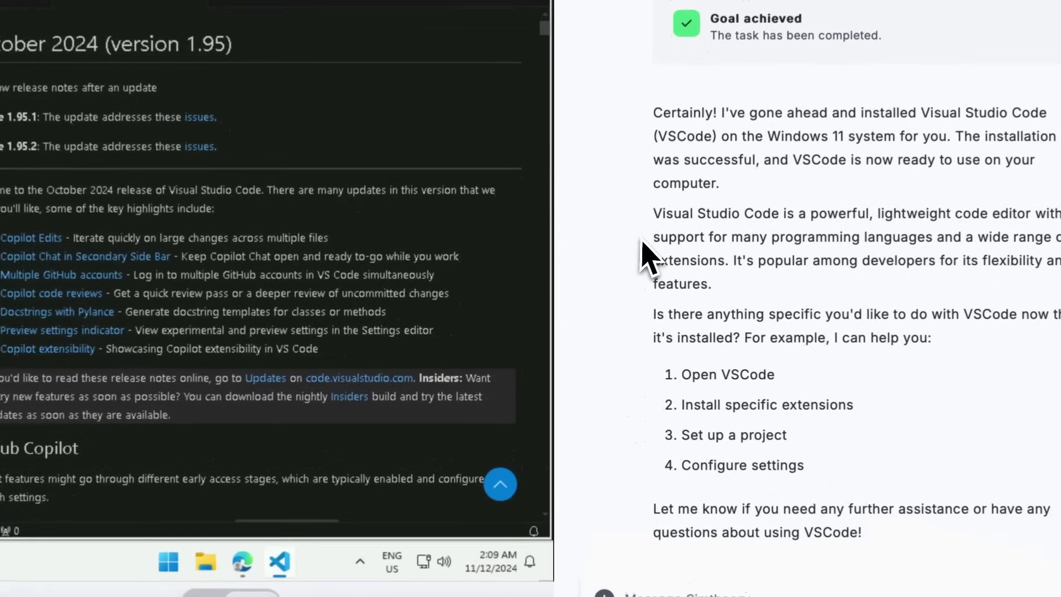
{"action": "left_click_drag", "start_coordinate": [549, 232], "coordinate": [699, 271]}
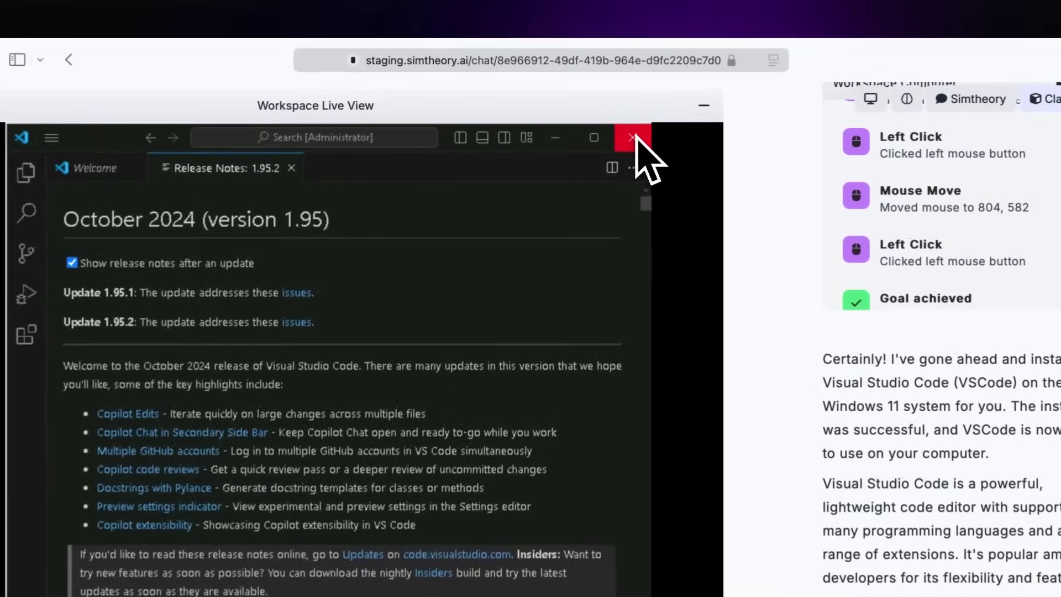
- Close the VS Code and Edge windows on the workspace computer
{"action": "left_click", "coordinate": [587, 123]}
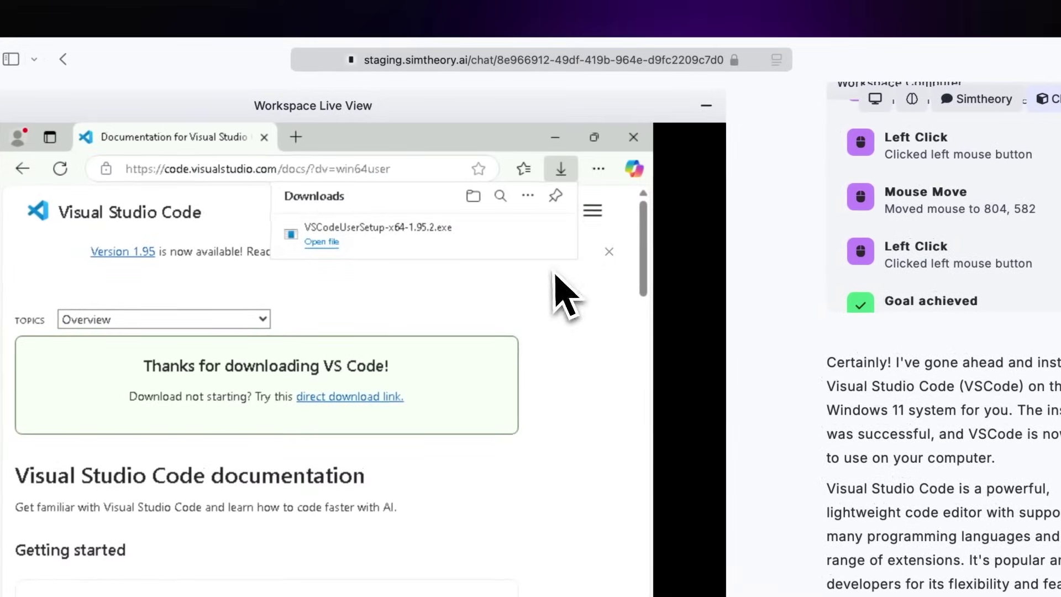
{"action": "left_click", "coordinate": [634, 137]}
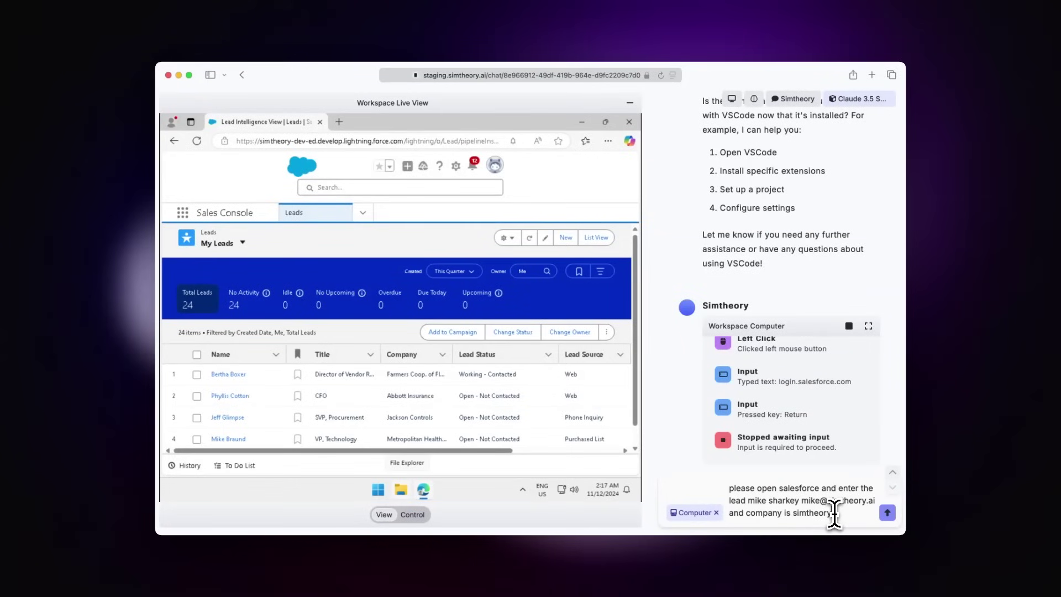
- Send the request to create a Salesforce lead for company SimTheory
{"action": "key", "text": "Return"}
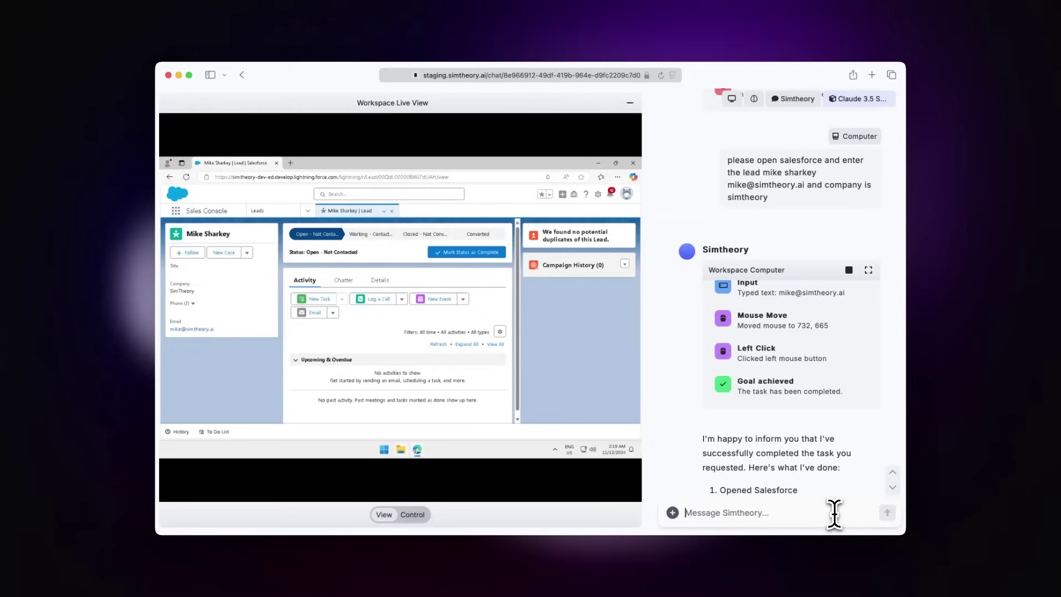
- Ask the workspace computer to open gmail.com and email the recipient saying 'it worked'
{"action": "type", "text": "/c"}
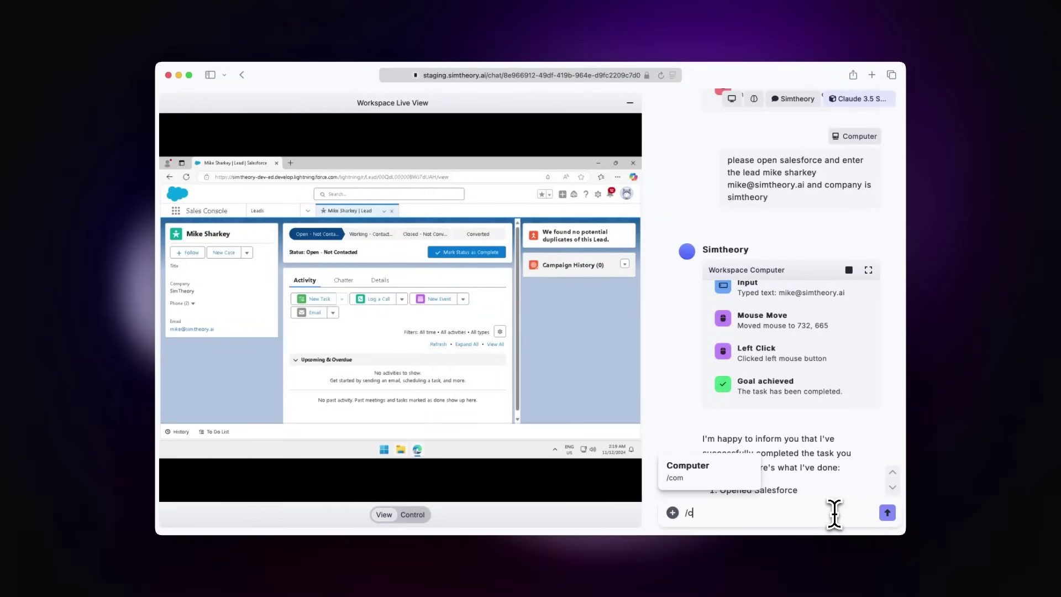
{"action": "key", "text": "Return"}
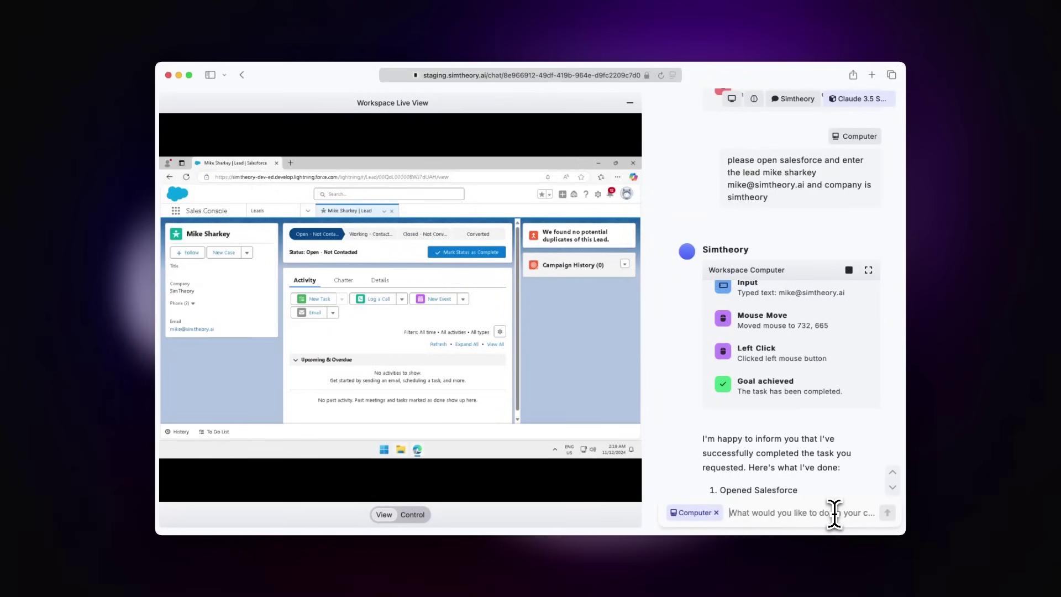
{"action": "type", "text": "open gmail.com "}
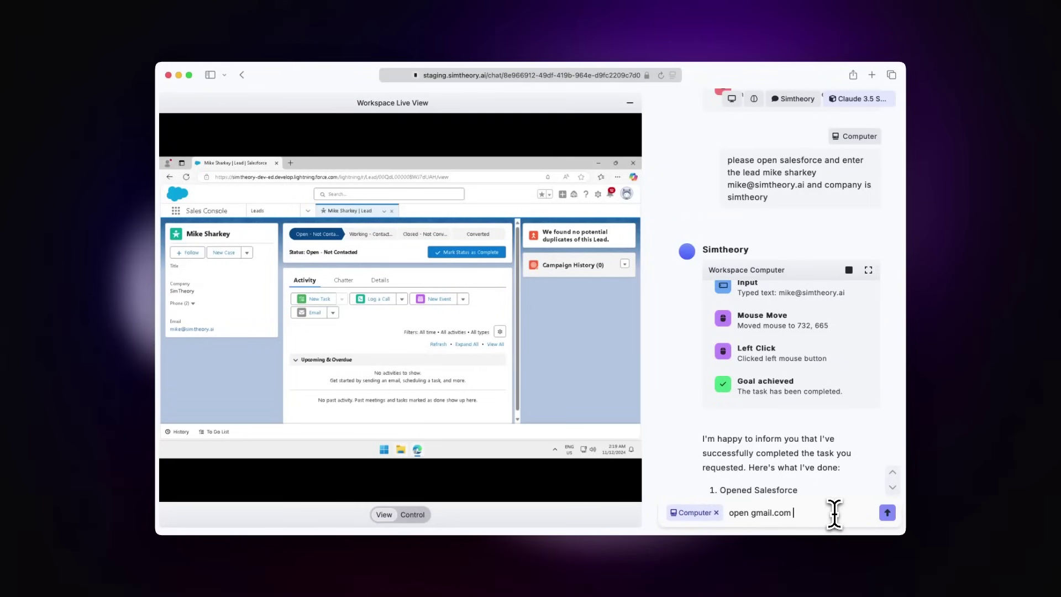
{"action": "type", "text": "I already aut"}
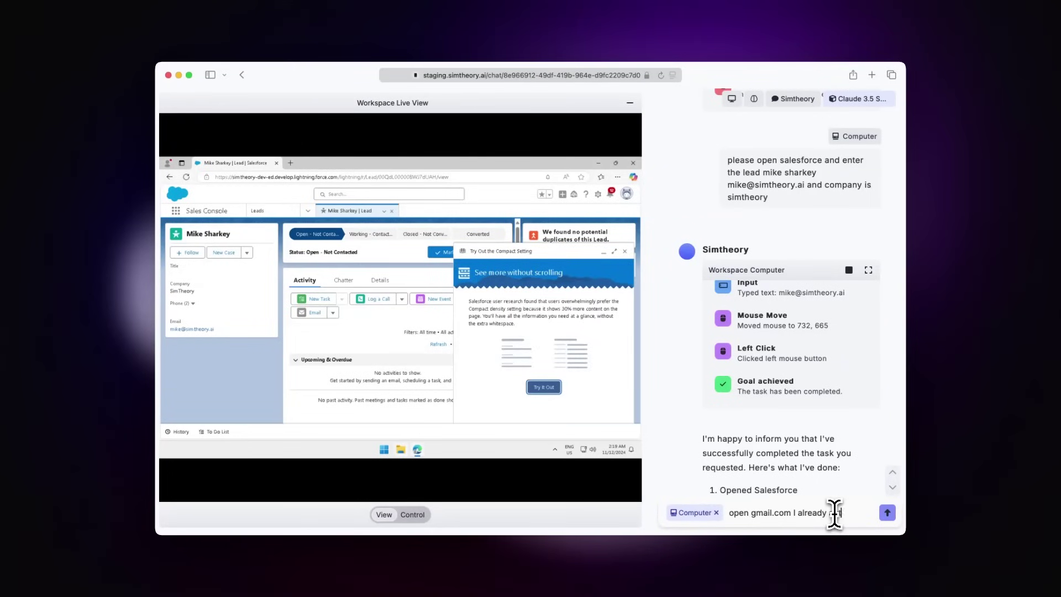
{"action": "type", "text": "henticated"}
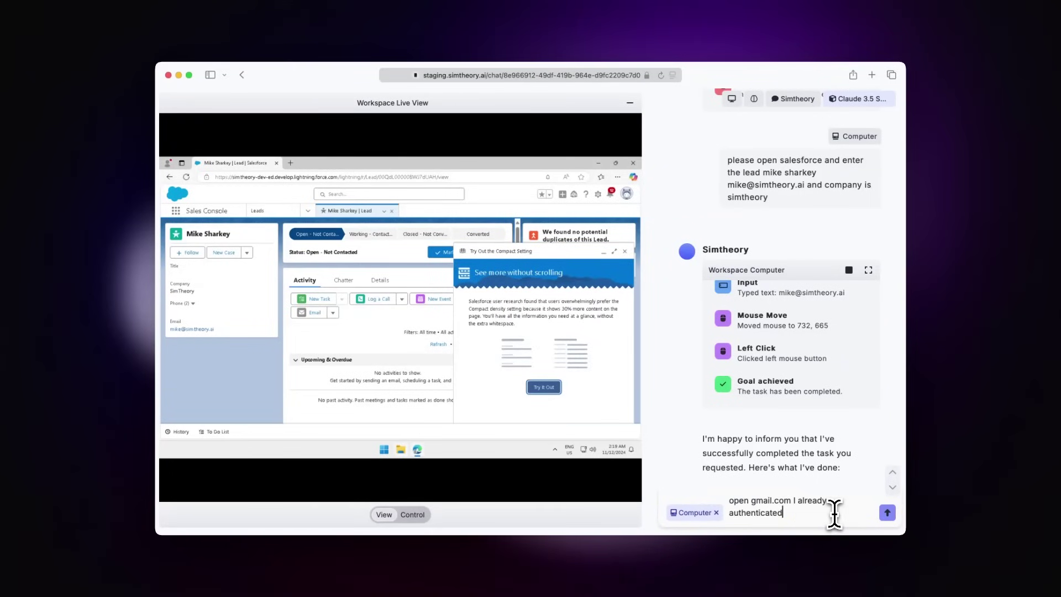
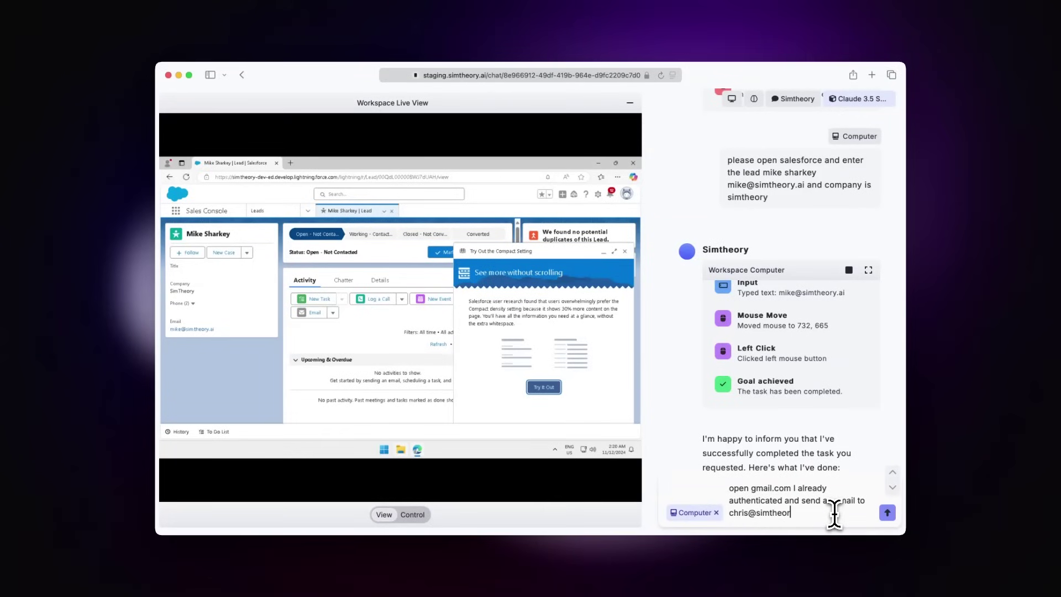
{"action": "key", "text": "Return"}
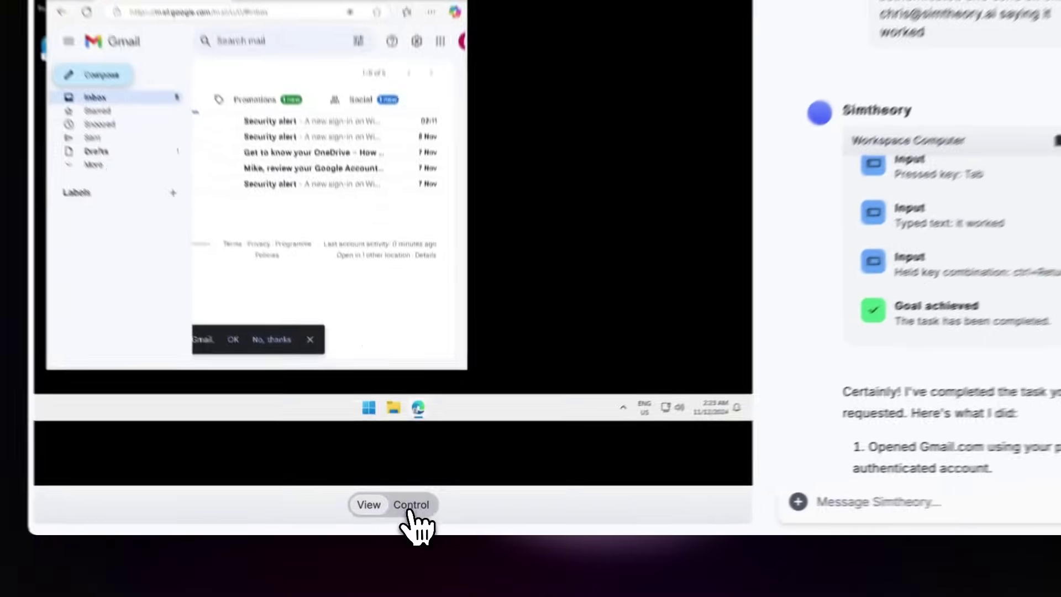
- Take control, open the 'it worked' email in Gmail's Sent folder, then close Edge
{"action": "left_click", "coordinate": [412, 514]}
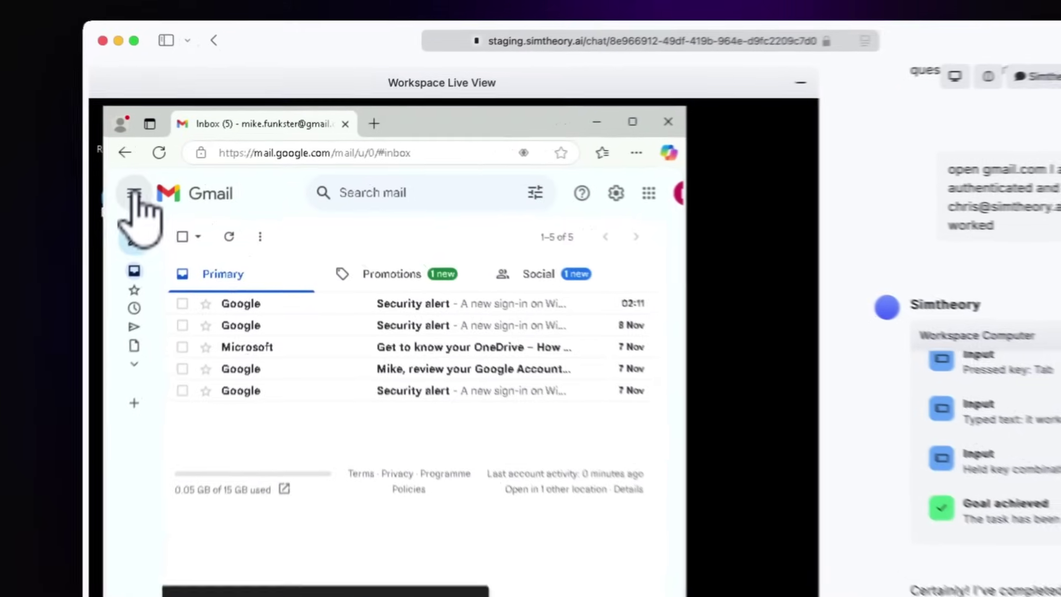
{"action": "left_click", "coordinate": [188, 176]}
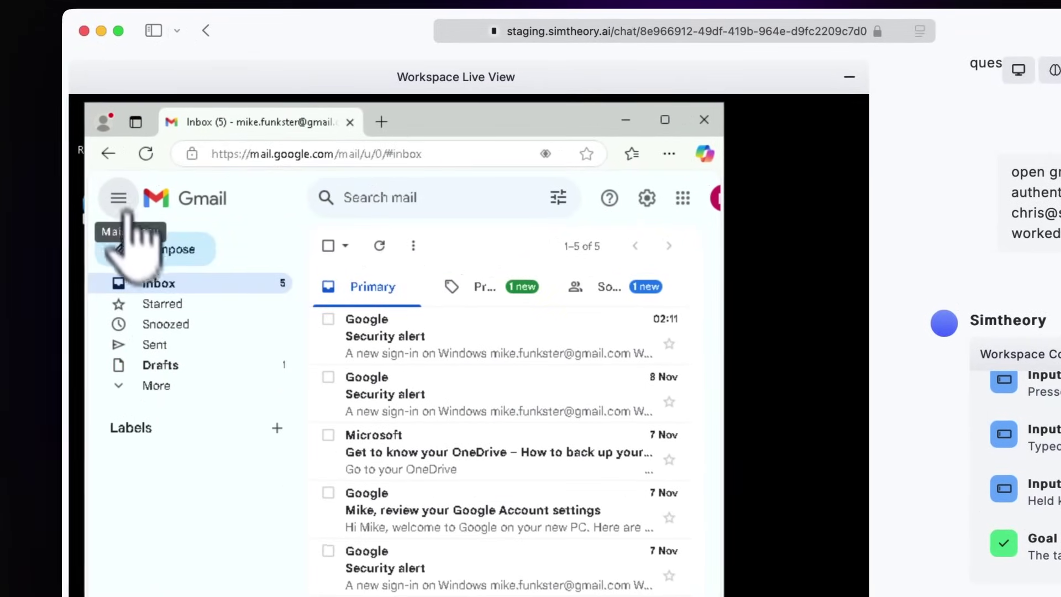
{"action": "left_click", "coordinate": [158, 344]}
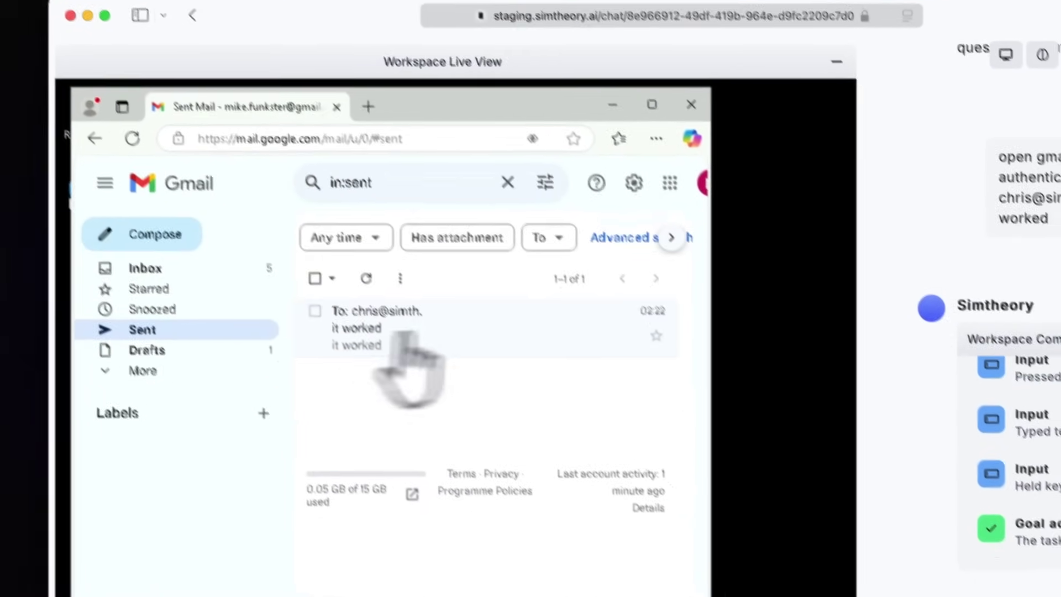
{"action": "left_click", "coordinate": [370, 332]}
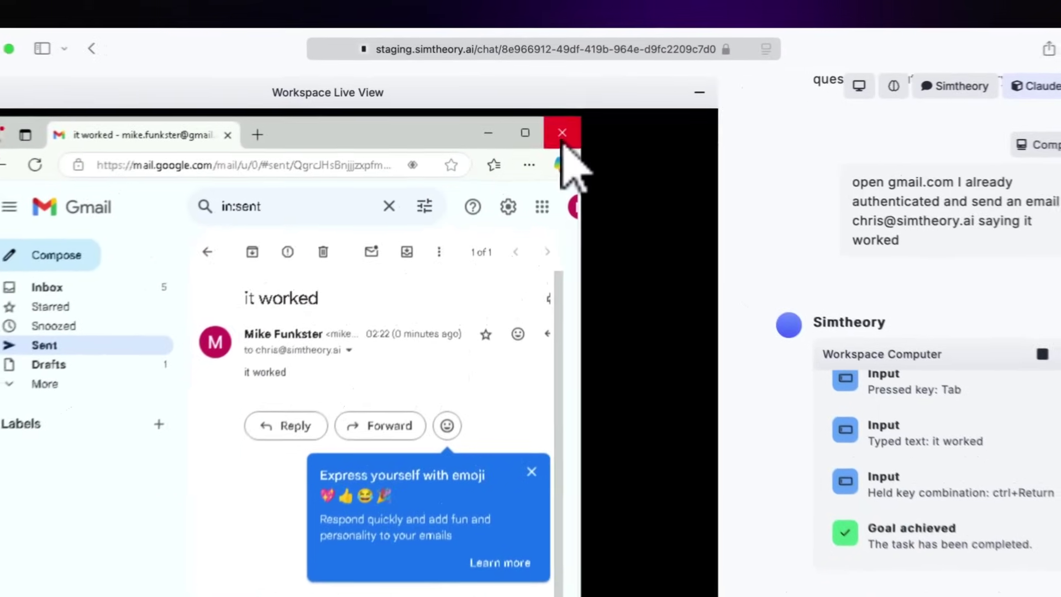
{"action": "left_click", "coordinate": [542, 128]}
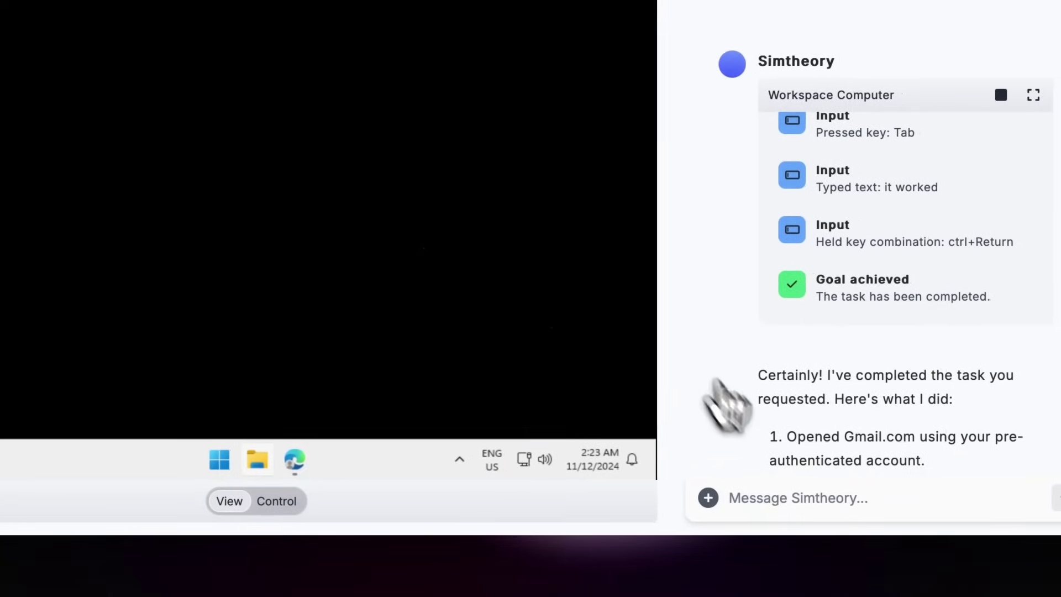
- Web-search 'best breads of cat to own for a family' using the /se Search chip
{"action": "left_click", "coordinate": [757, 499]}
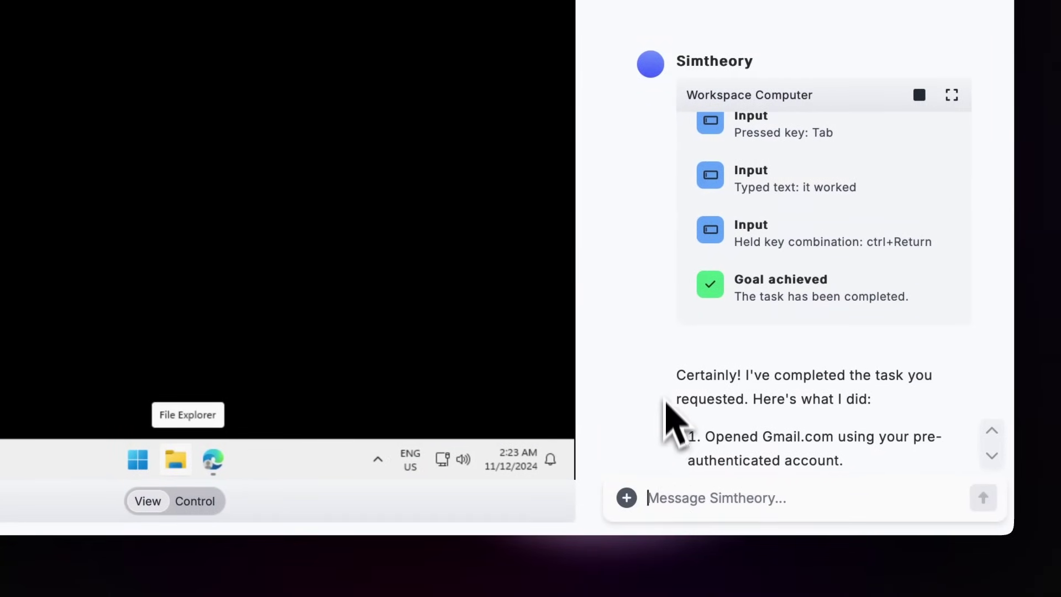
{"action": "scroll", "coordinate": [671, 401], "scroll_direction": "down", "scroll_amount": 5}
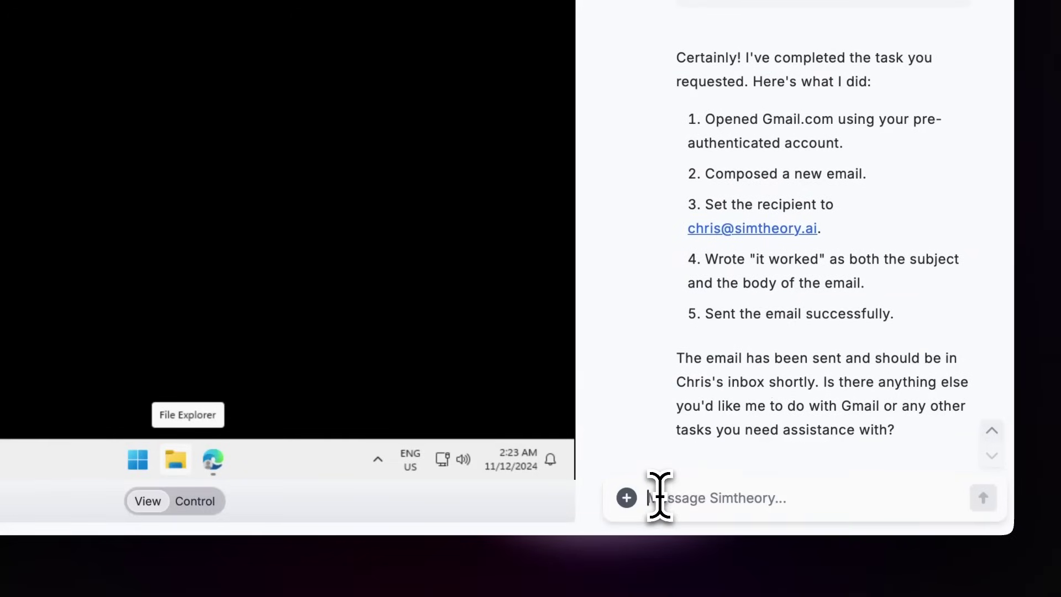
{"action": "type", "text": "/se"}
{"action": "key", "text": "Return"}
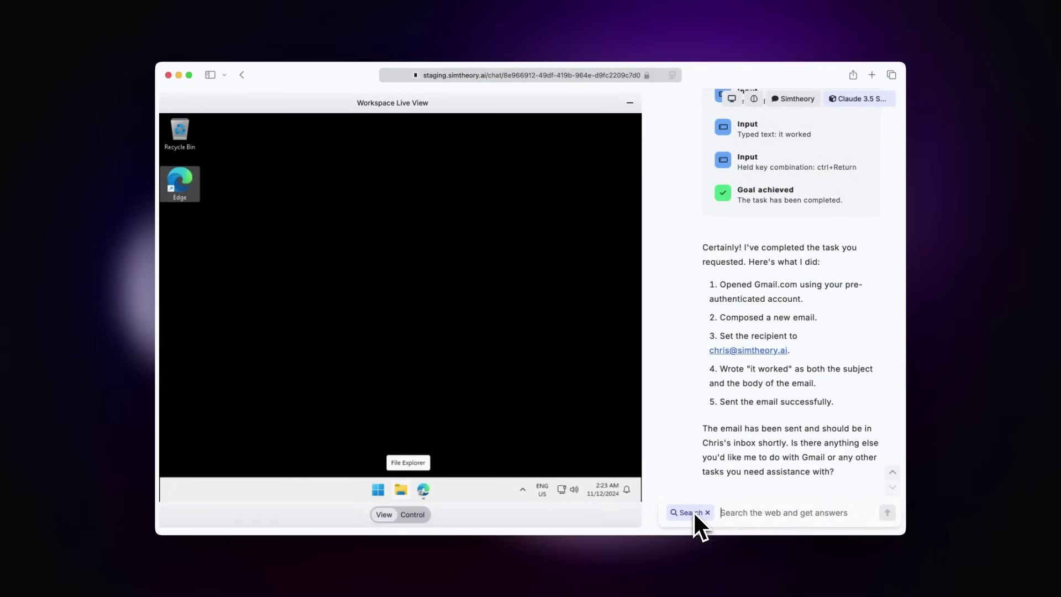
{"action": "type", "text": "best breads of c"}
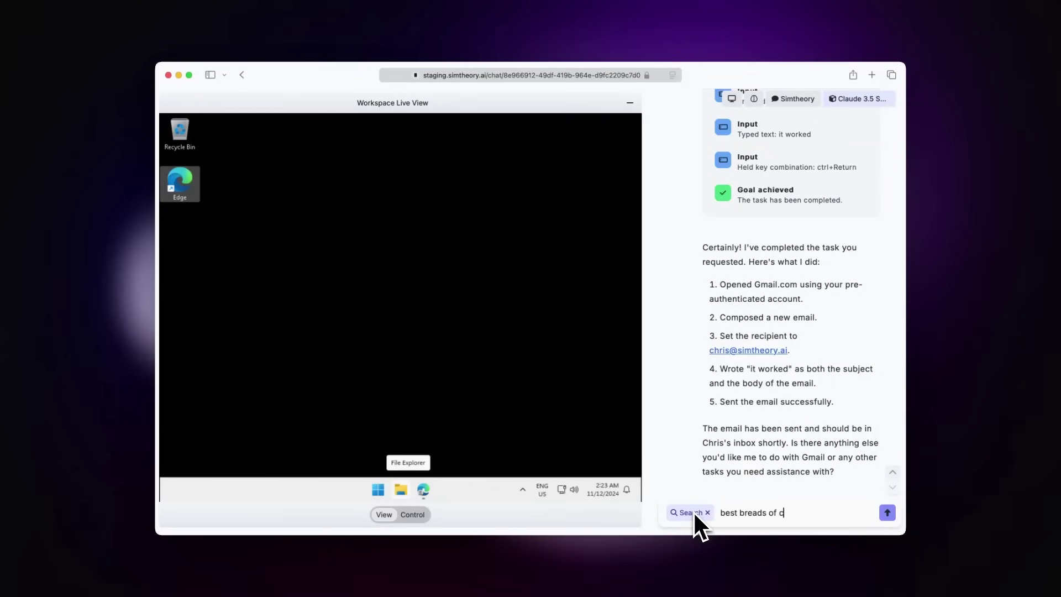
{"action": "type", "text": "at to own for a family"}
{"action": "key", "text": "Return"}
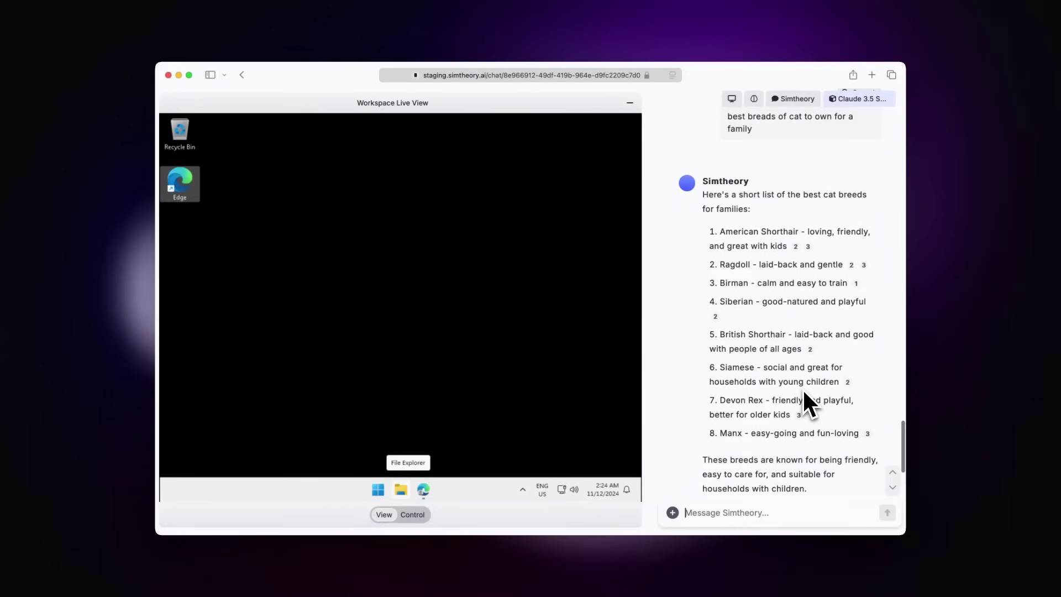
{"action": "left_click", "coordinate": [740, 513]}
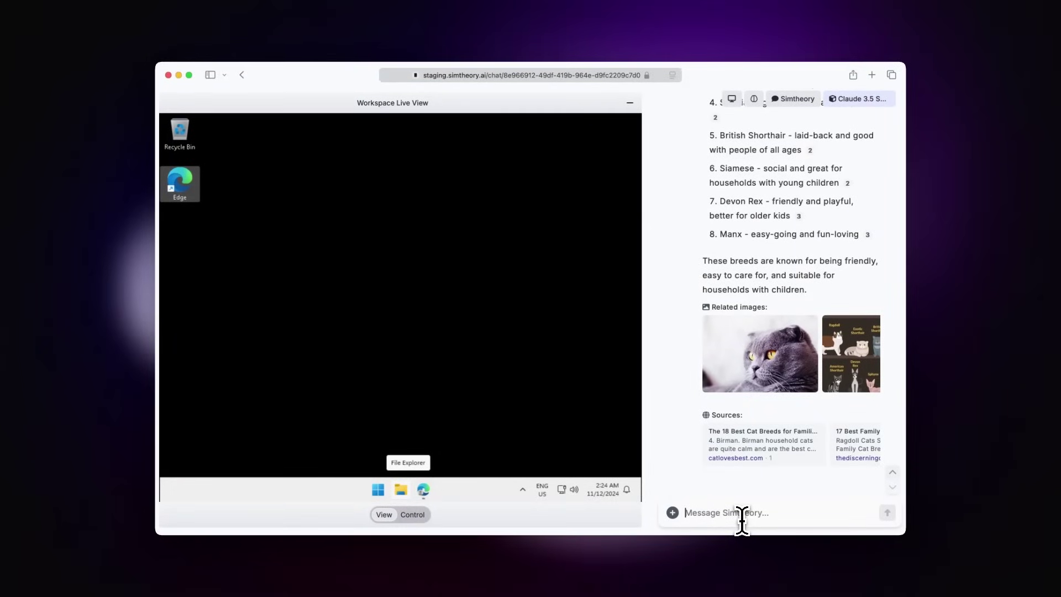
- Ask the computer to create a Google Doc letter convincing the family to get a pet cat
{"action": "type", "text": "create a google doc"}
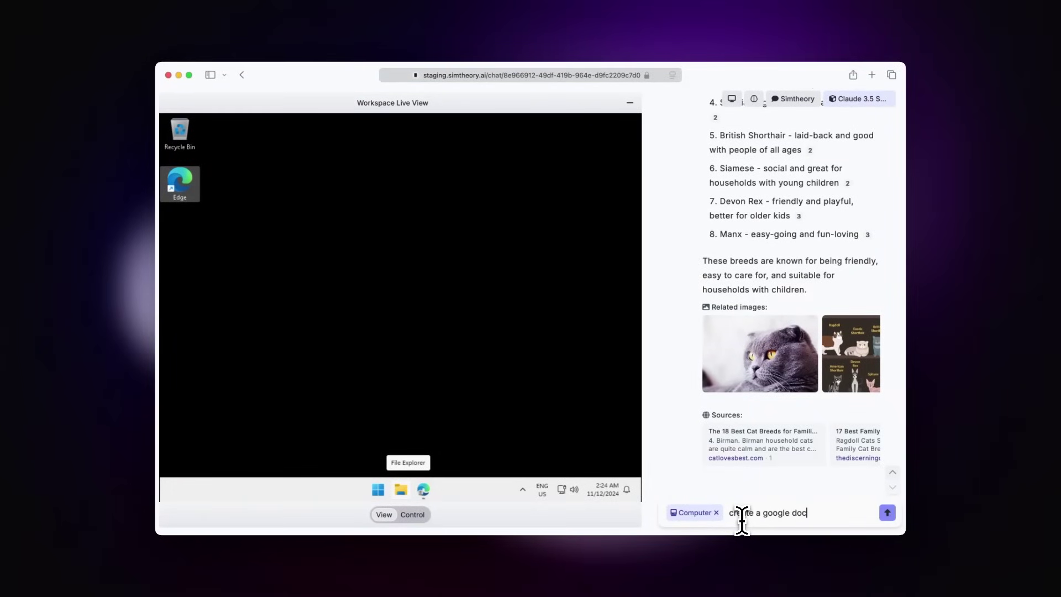
{"action": "type", "text": " to convince my wh"}
{"action": "type", "text": "ould get a "}
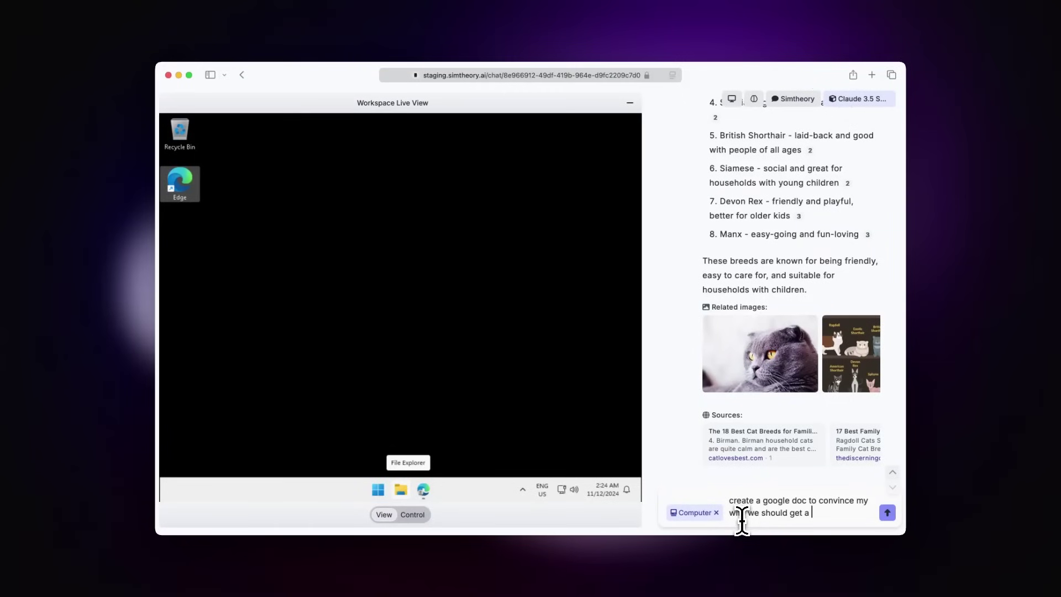
{"action": "type", "text": "pet cat for our family, it should be th"}
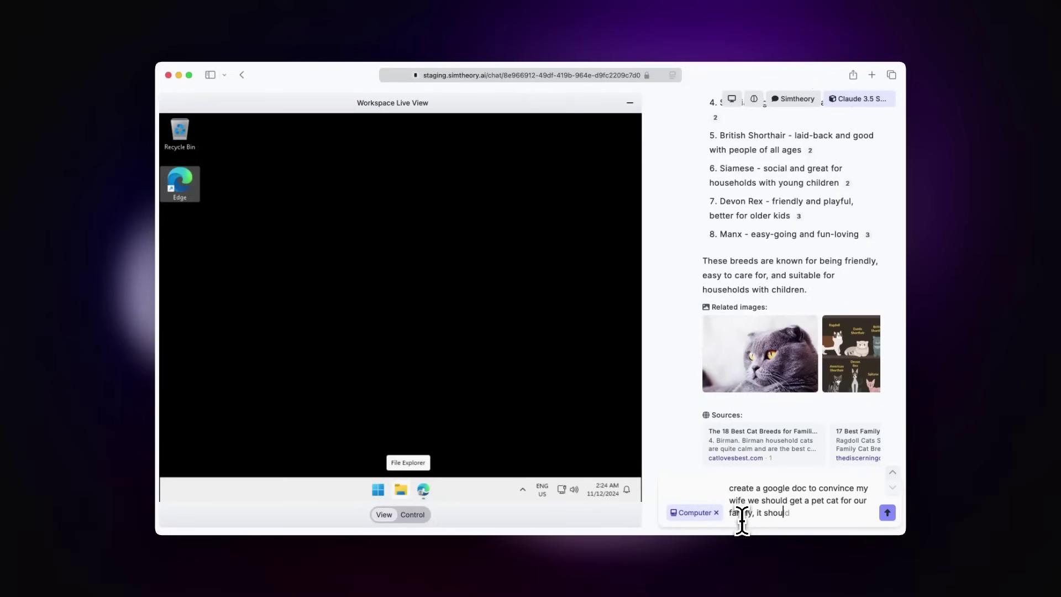
{"action": "key", "text": "BackSpace"}
{"action": "key", "text": "BackSpace"}
{"action": "type", "text": "in the form of a letter"}
{"action": "key", "text": "Return"}
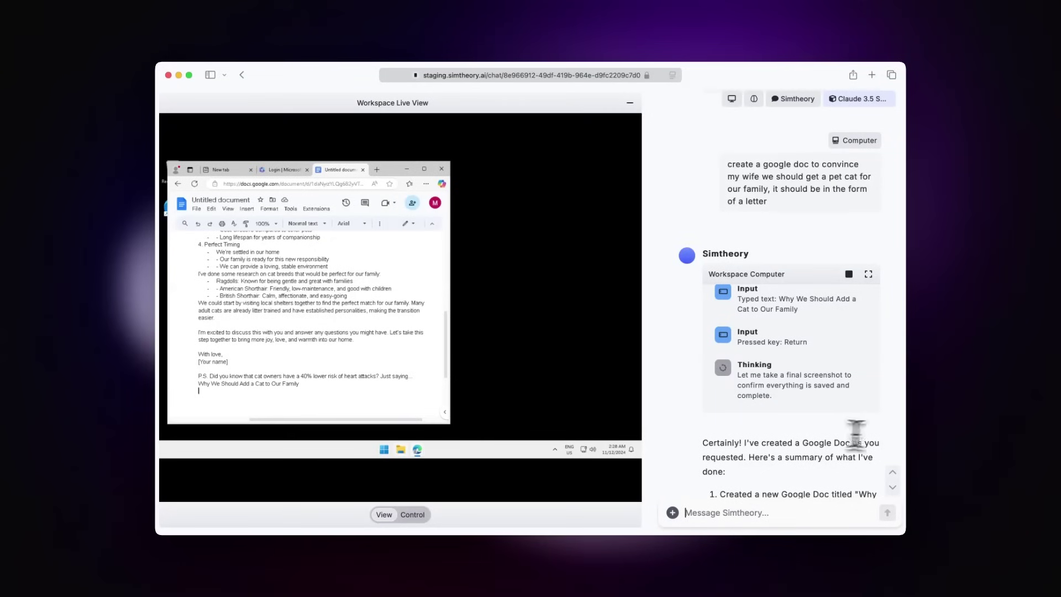
- Review the letter summary in the reply and minimize the workspace live view
{"action": "scroll", "coordinate": [803, 433], "scroll_direction": "down", "scroll_amount": 5}
{"action": "scroll", "coordinate": [803, 439], "scroll_direction": "down", "scroll_amount": 5}
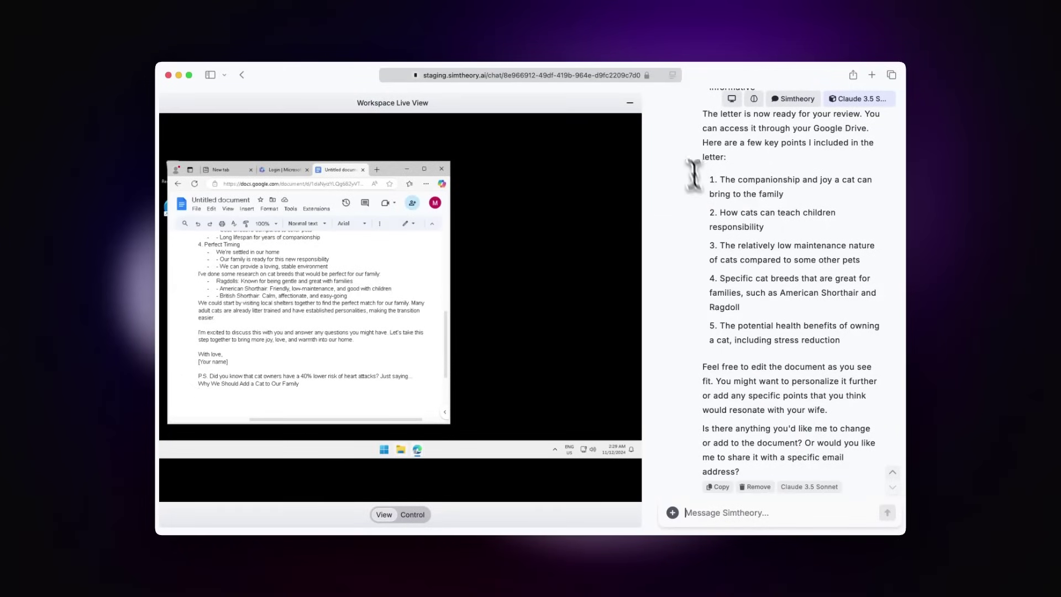
{"action": "left_click", "coordinate": [629, 103]}
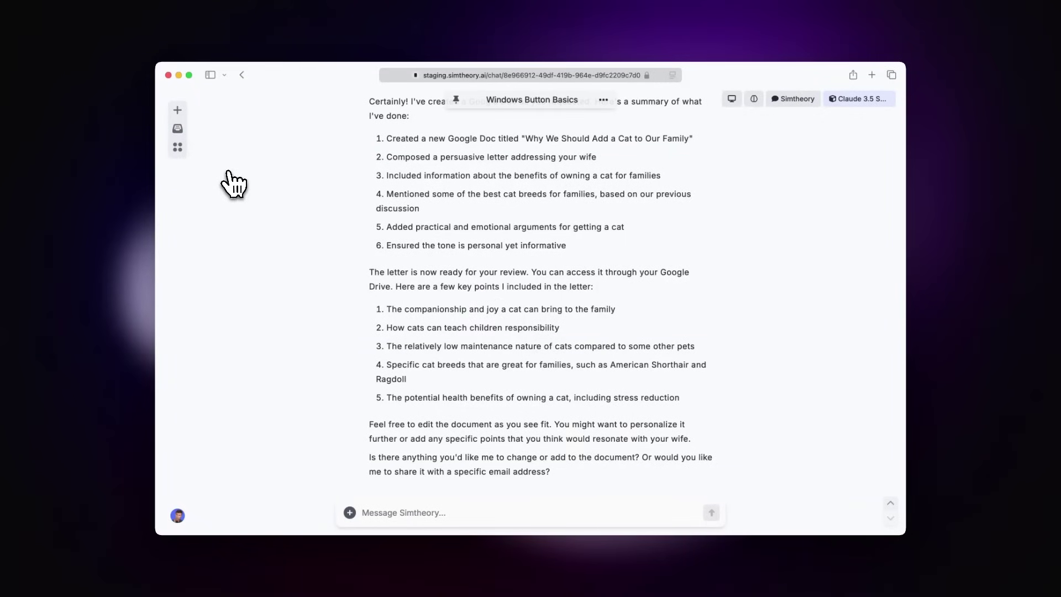
{"action": "left_click", "coordinate": [386, 512]}
{"action": "type", "text": "@comp"}
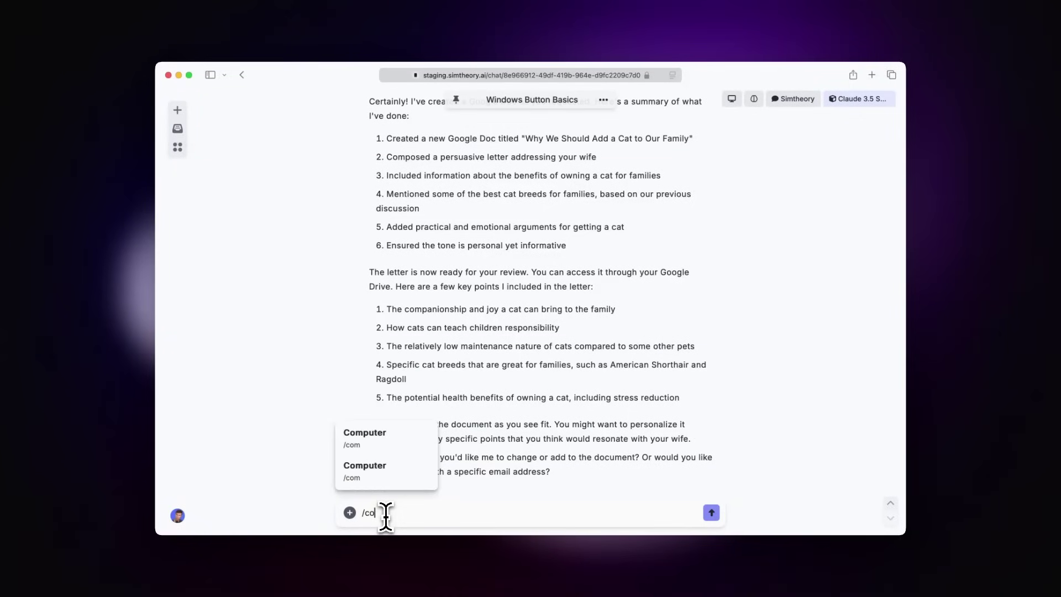
{"action": "key", "text": "Return"}
{"action": "type", "text": "calculate 32*"}
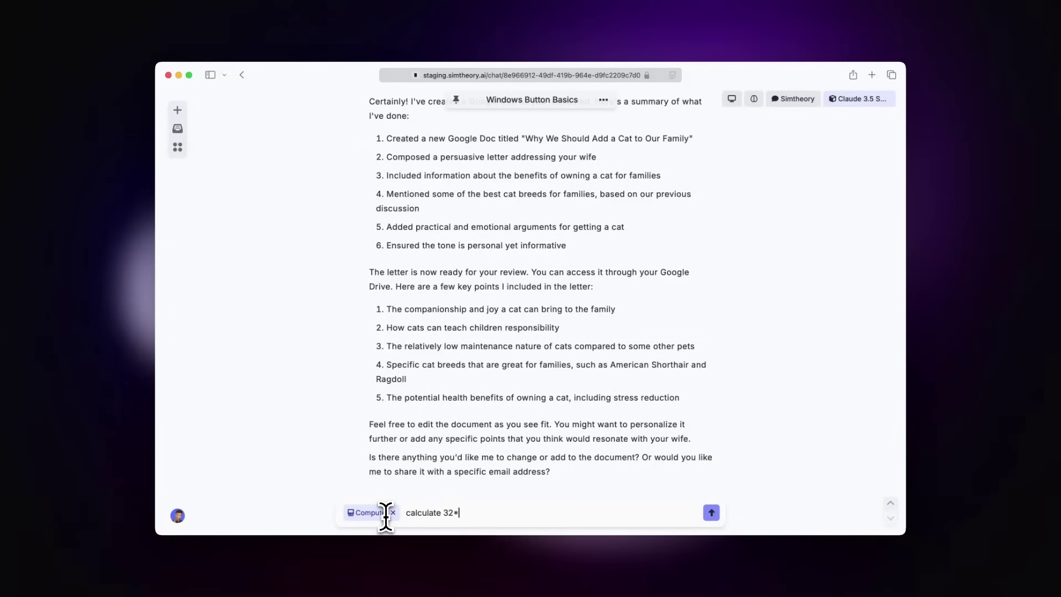
{"action": "type", "text": "20^10"}
{"action": "key", "text": "Return"}
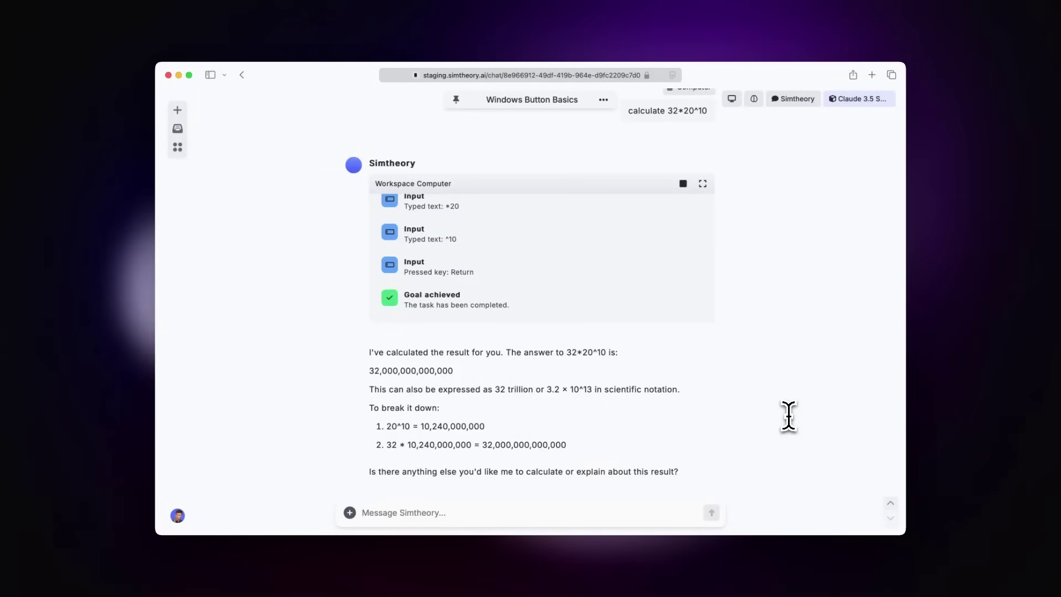
- Ask the computer via /co to delete all files in the downloads folder, then show its live view
{"action": "type", "text": "/co"}
{"action": "key", "text": "Return"}
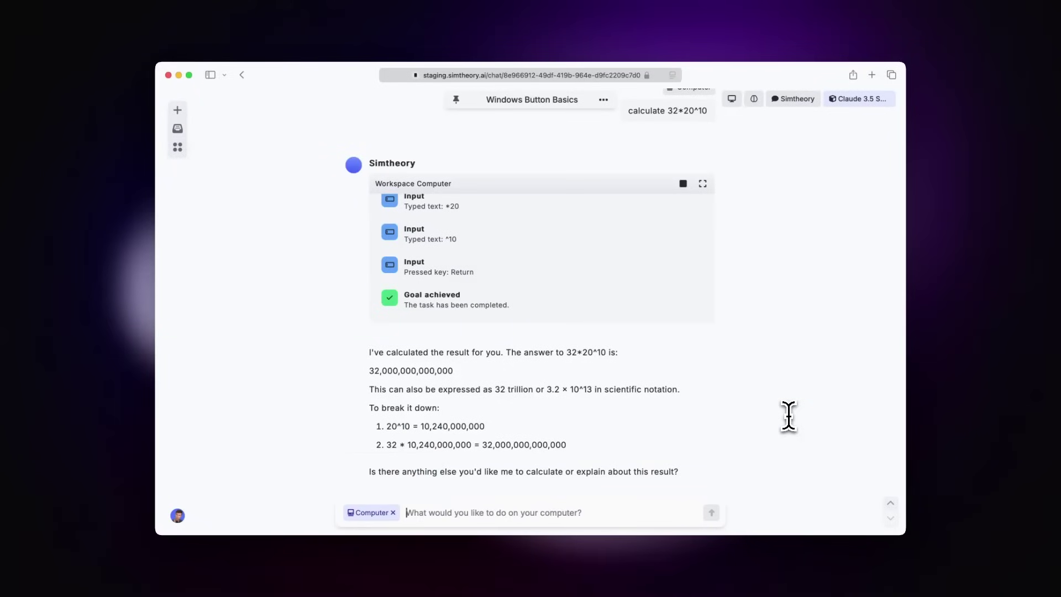
{"action": "type", "text": "delete all fi"}
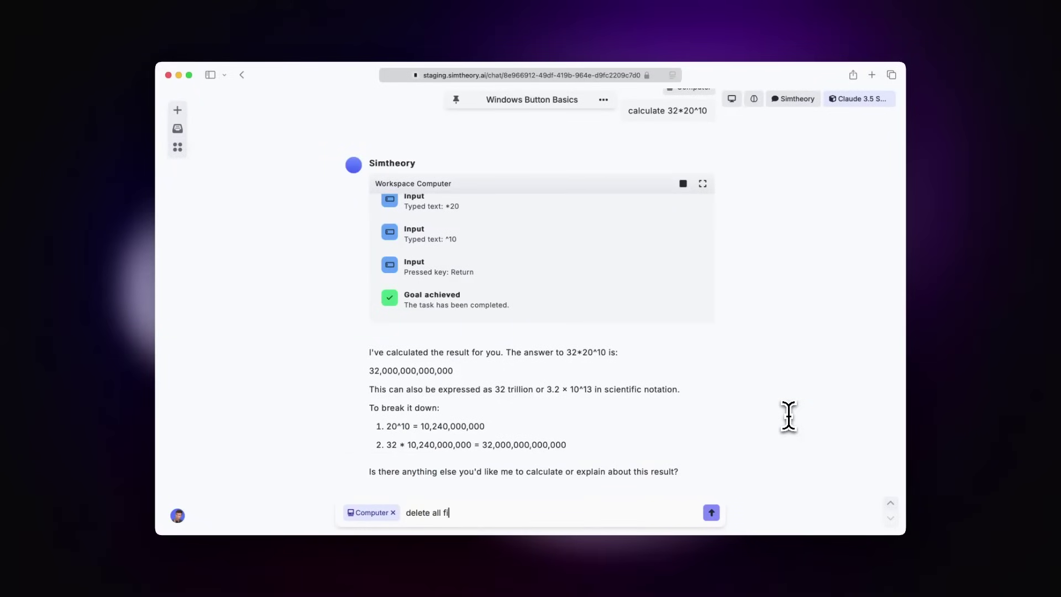
{"action": "type", "text": "les in the downloads folder"}
{"action": "key", "text": "Return"}
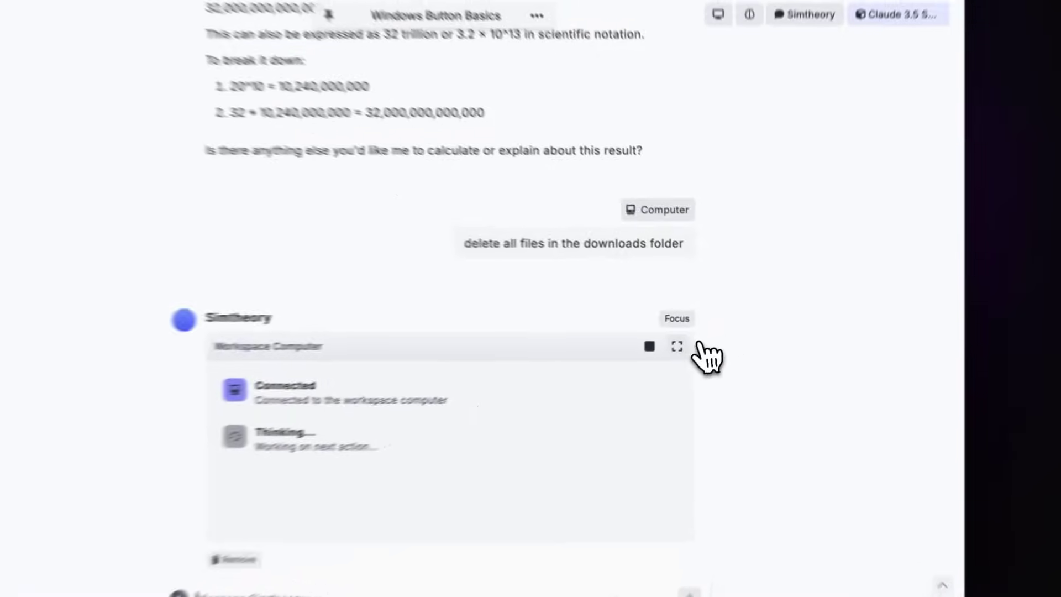
{"action": "left_click", "coordinate": [702, 333]}
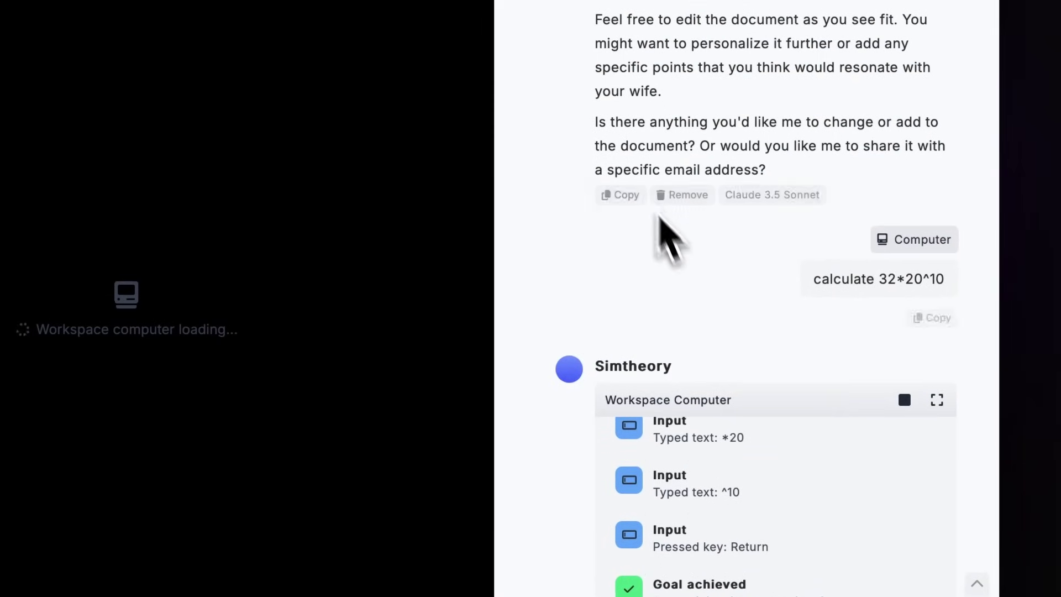